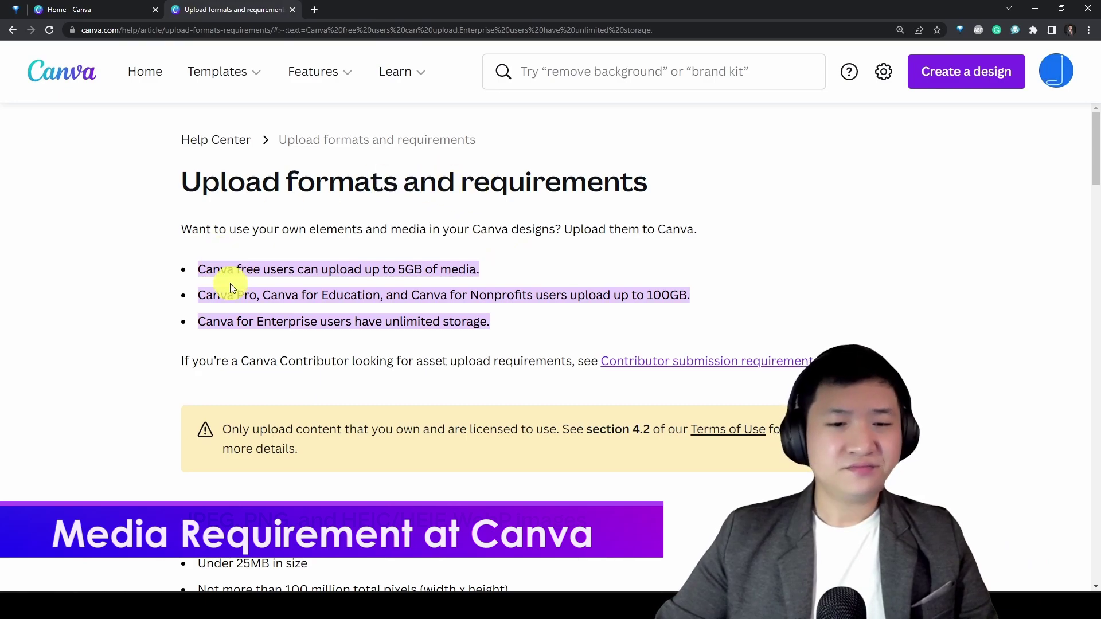
Highlight the free plan's 5GB media upload limit in the first quota bullet
{"action": "left_click_drag", "start_coordinate": [204, 267], "coordinate": [498, 281]}
{"action": "left_click", "coordinate": [509, 267]}
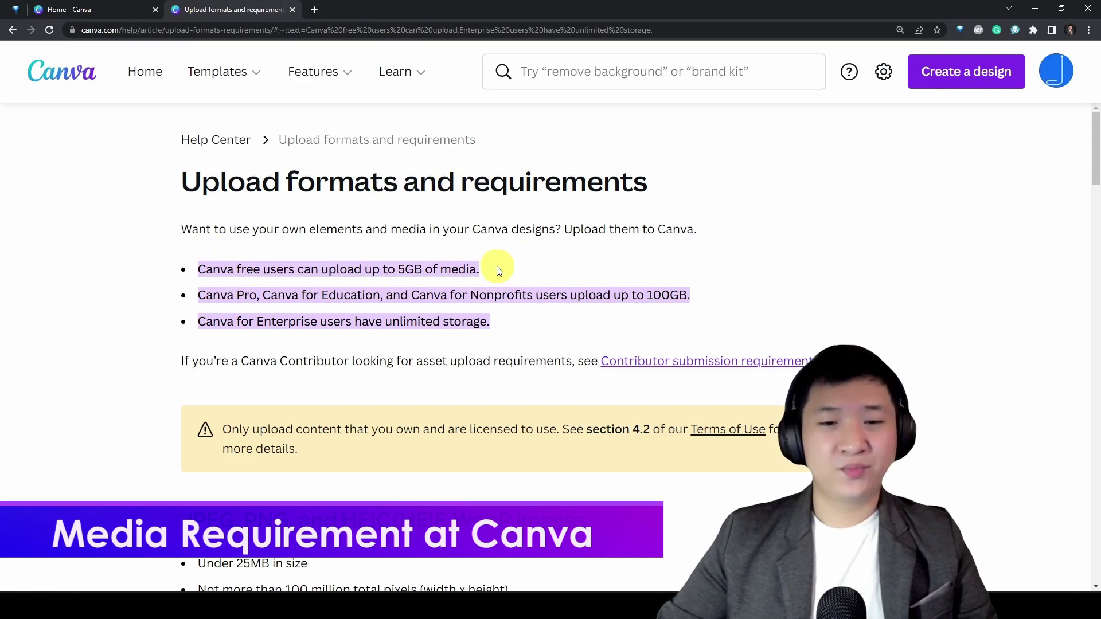
{"action": "left_click_drag", "start_coordinate": [496, 263], "coordinate": [395, 265]}
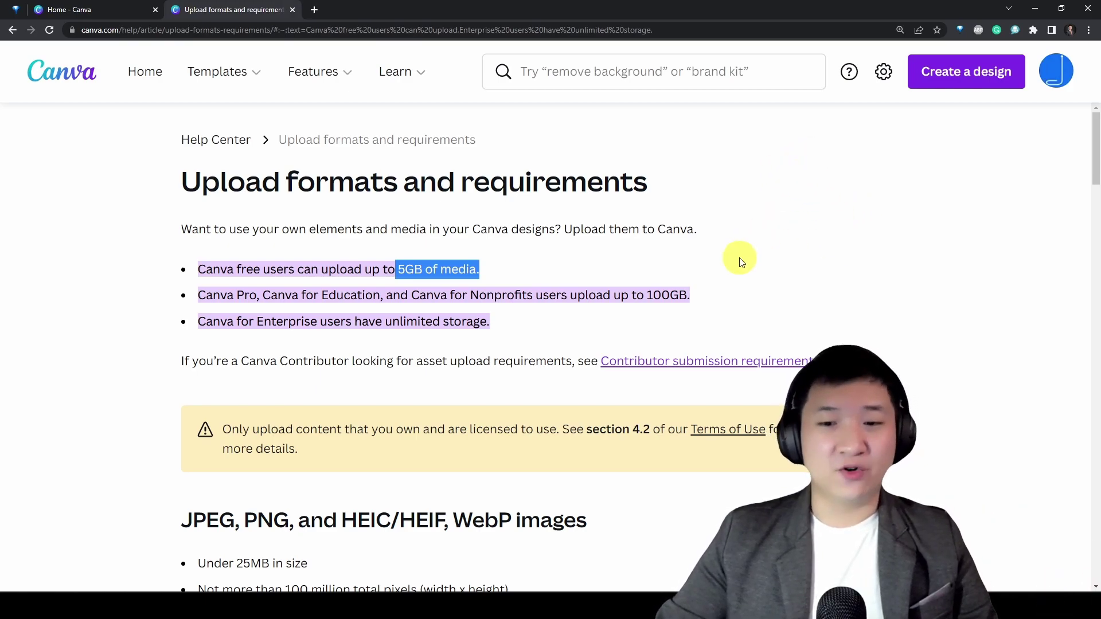
{"action": "left_click", "coordinate": [232, 296]}
Highlight the Pro and Enterprise unlimited storage lines, then scroll down to the Videos section
{"action": "left_click_drag", "start_coordinate": [232, 302], "coordinate": [621, 291]}
{"action": "left_click", "coordinate": [320, 304]}
{"action": "left_click", "coordinate": [407, 300]}
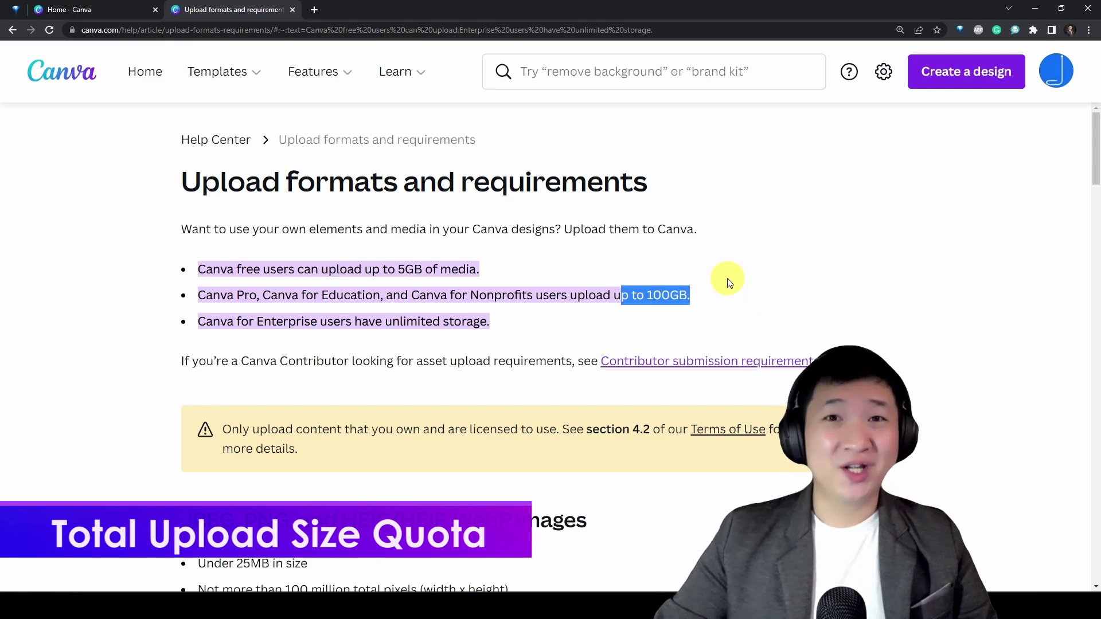
{"action": "left_click_drag", "start_coordinate": [290, 318], "coordinate": [652, 332]}
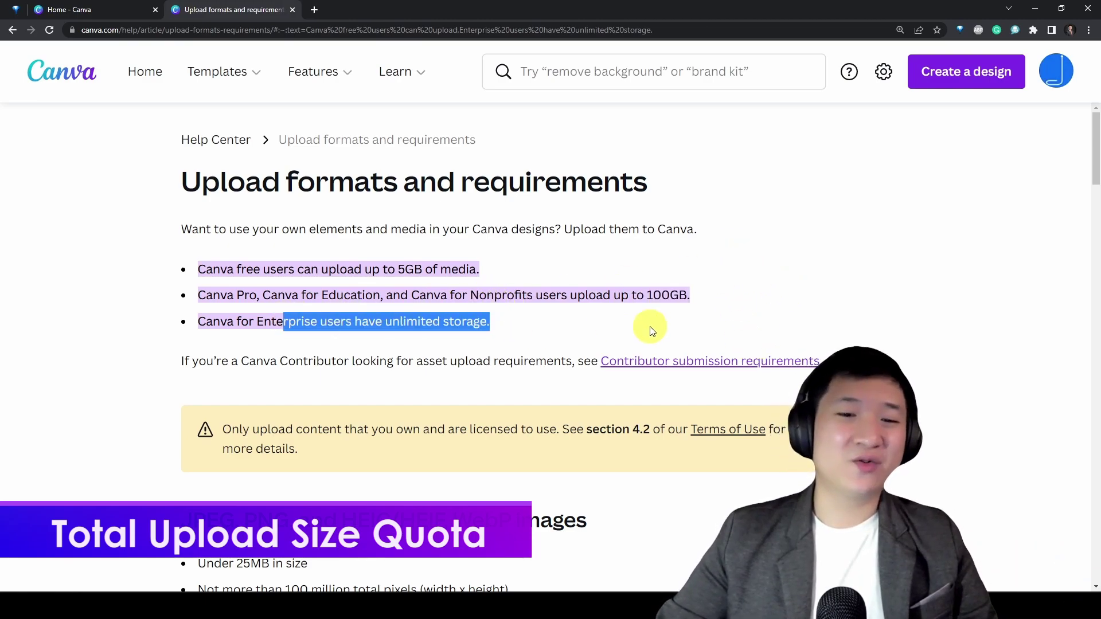
{"action": "left_click", "coordinate": [893, 314]}
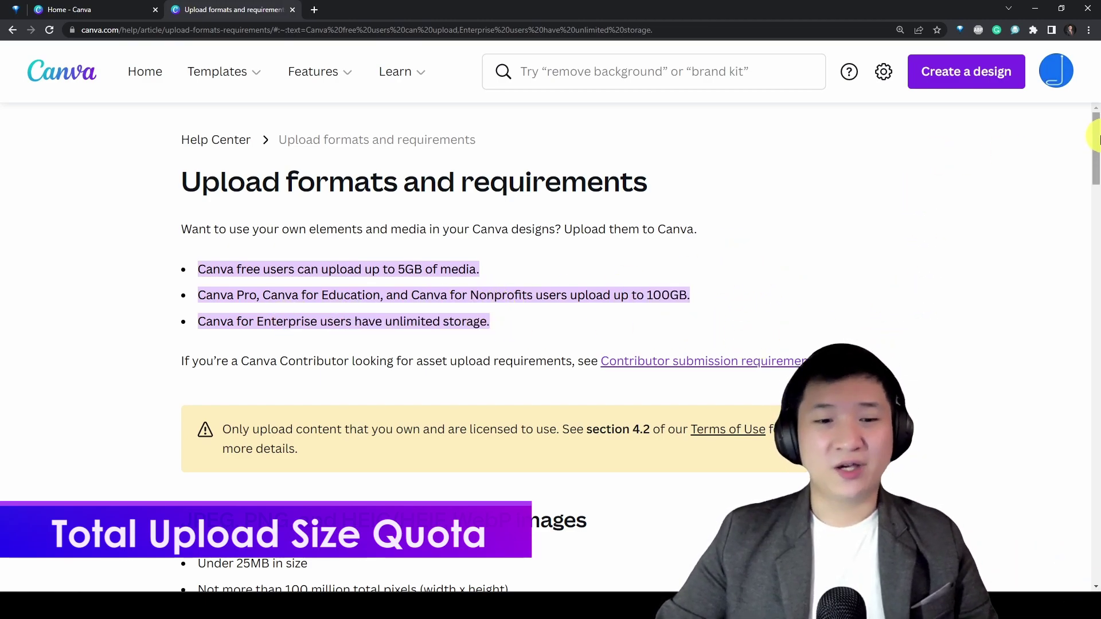
{"action": "left_click_drag", "start_coordinate": [1096, 139], "coordinate": [1096, 301]}
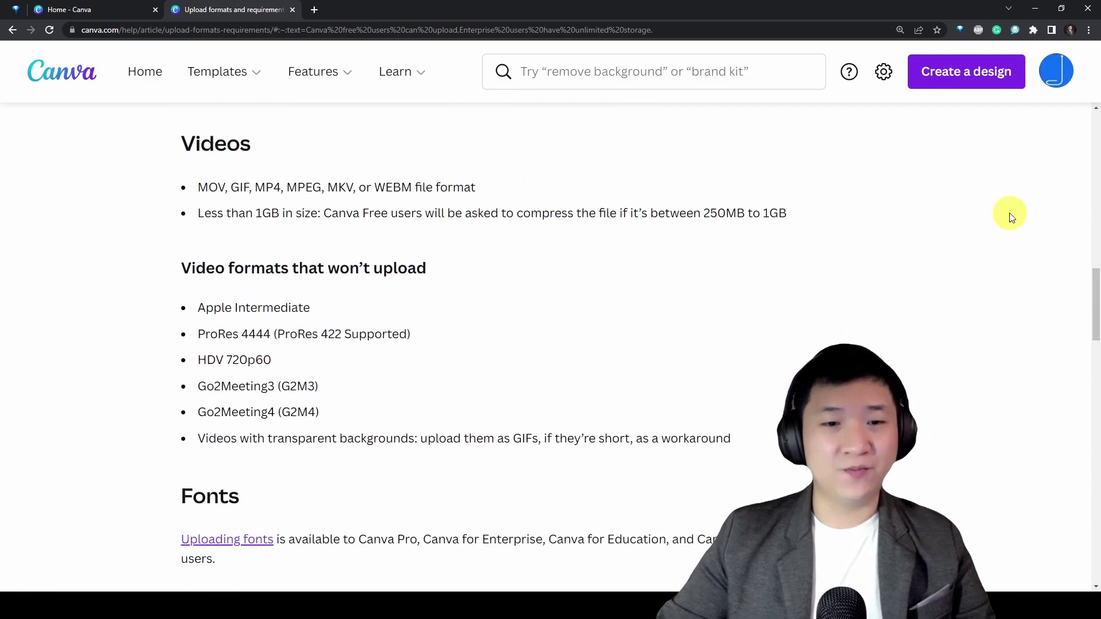
Highlight the supported video formats: MOV, GIF, MP4, MPEG, MKV and WEBM
{"action": "left_click_drag", "start_coordinate": [184, 142], "coordinate": [442, 189]}
{"action": "left_click", "coordinate": [219, 184]}
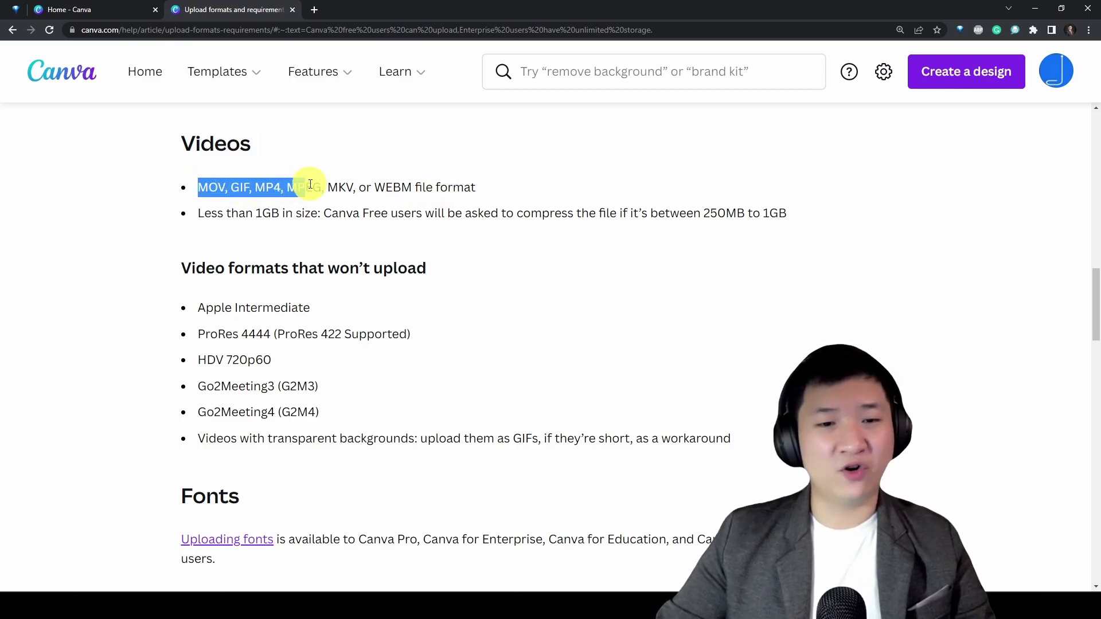
{"action": "left_click_drag", "start_coordinate": [411, 190], "coordinate": [503, 189]}
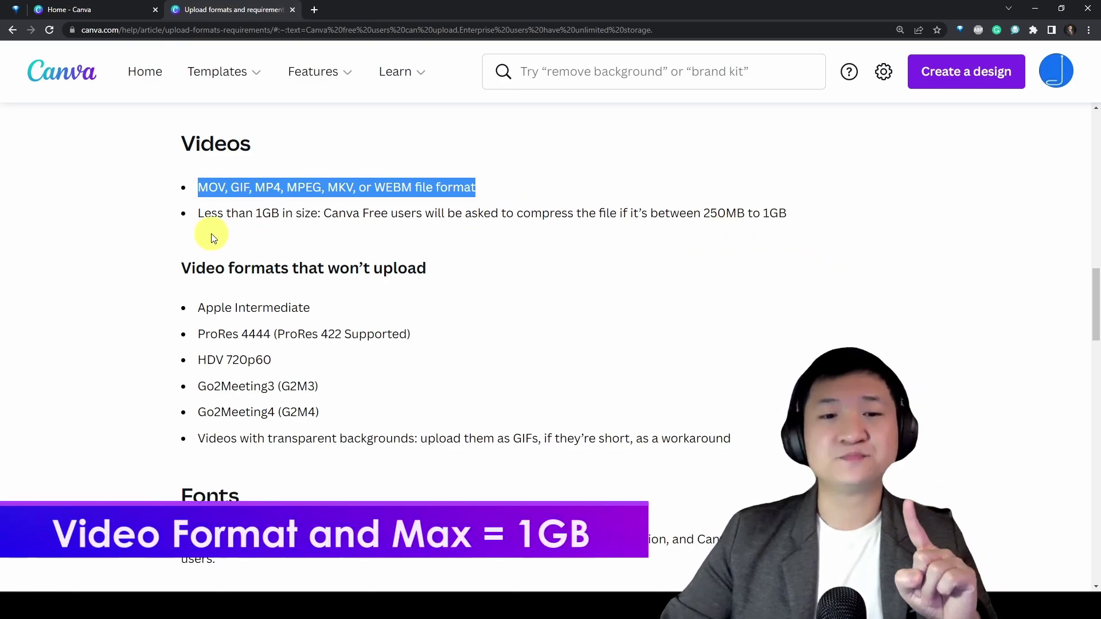
Highlight the under-1GB limit and Free users' compression note, then return to Canva's home tab
{"action": "left_click_drag", "start_coordinate": [224, 212], "coordinate": [350, 213]}
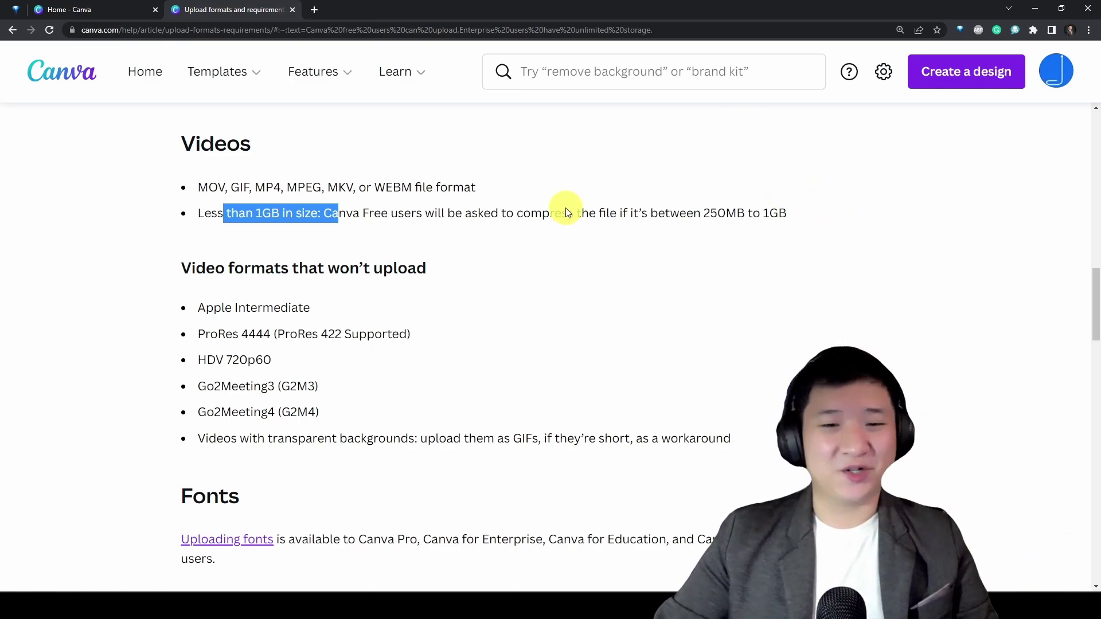
{"action": "left_click", "coordinate": [608, 213]}
{"action": "left_click_drag", "start_coordinate": [353, 215], "coordinate": [810, 222]}
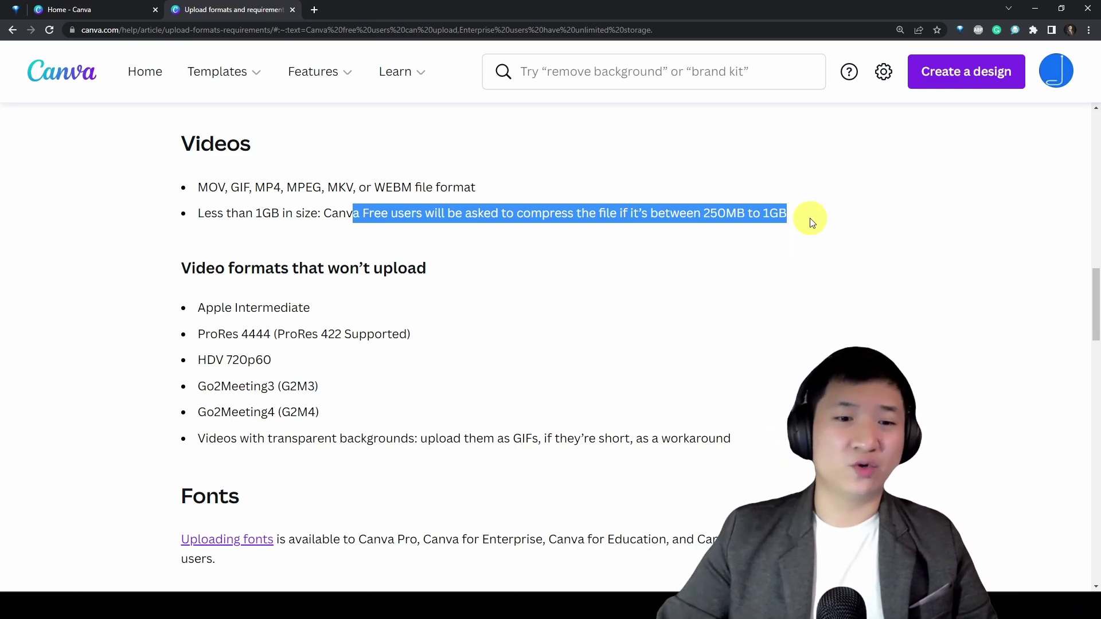
{"action": "scroll", "coordinate": [791, 277], "scroll_direction": "up", "scroll_amount": 2}
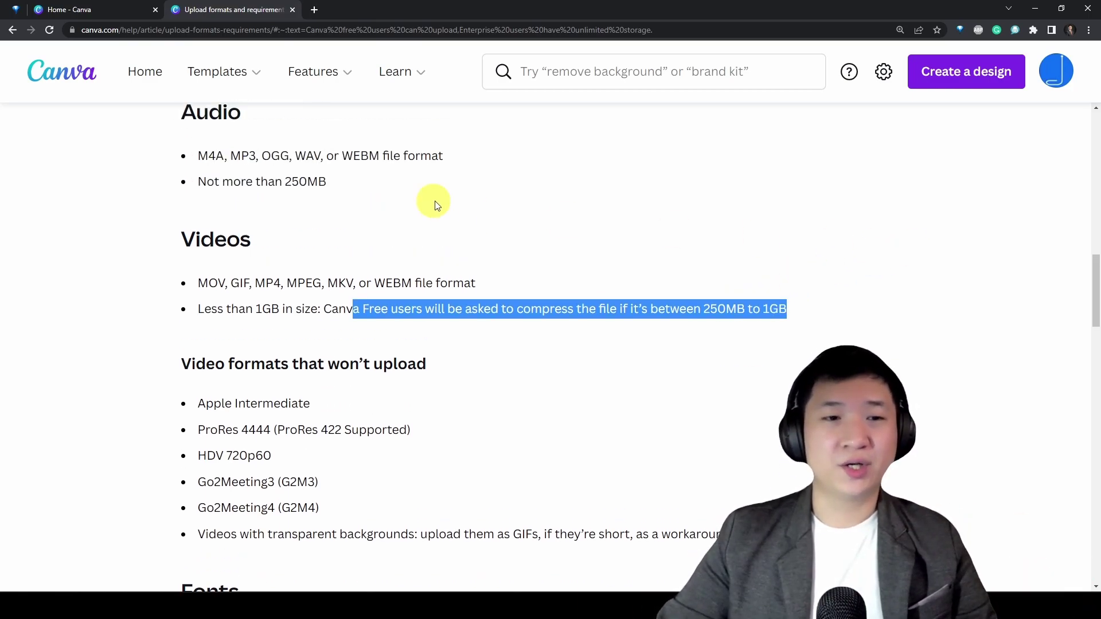
{"action": "left_click", "coordinate": [133, 5]}
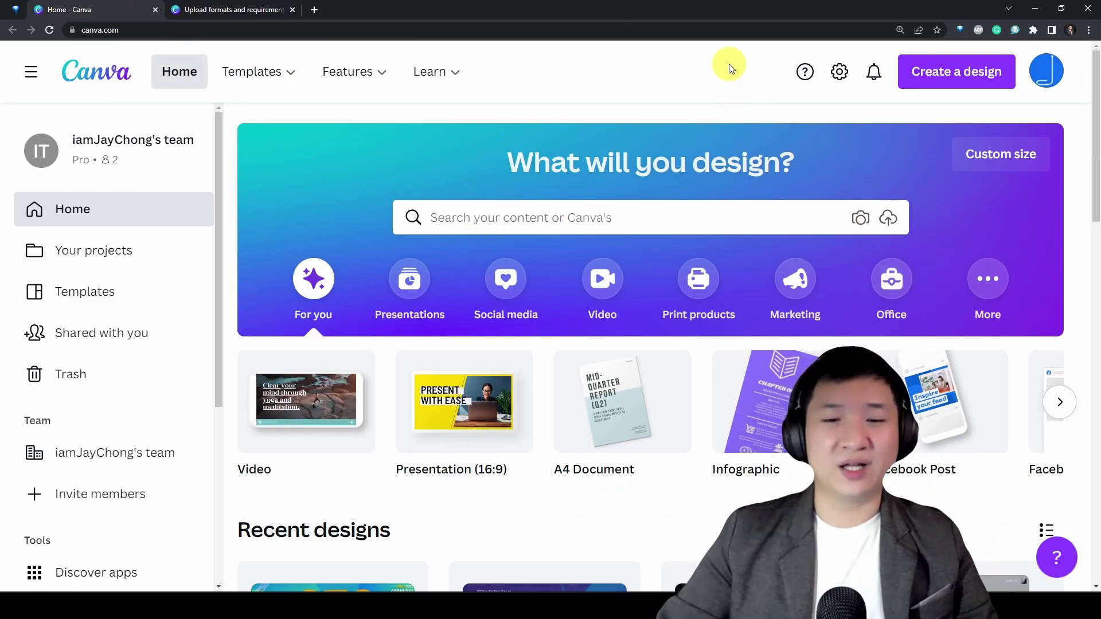
Create a new custom-size design using the recent 2000 × 2000 px entry
{"action": "left_click", "coordinate": [102, 139]}
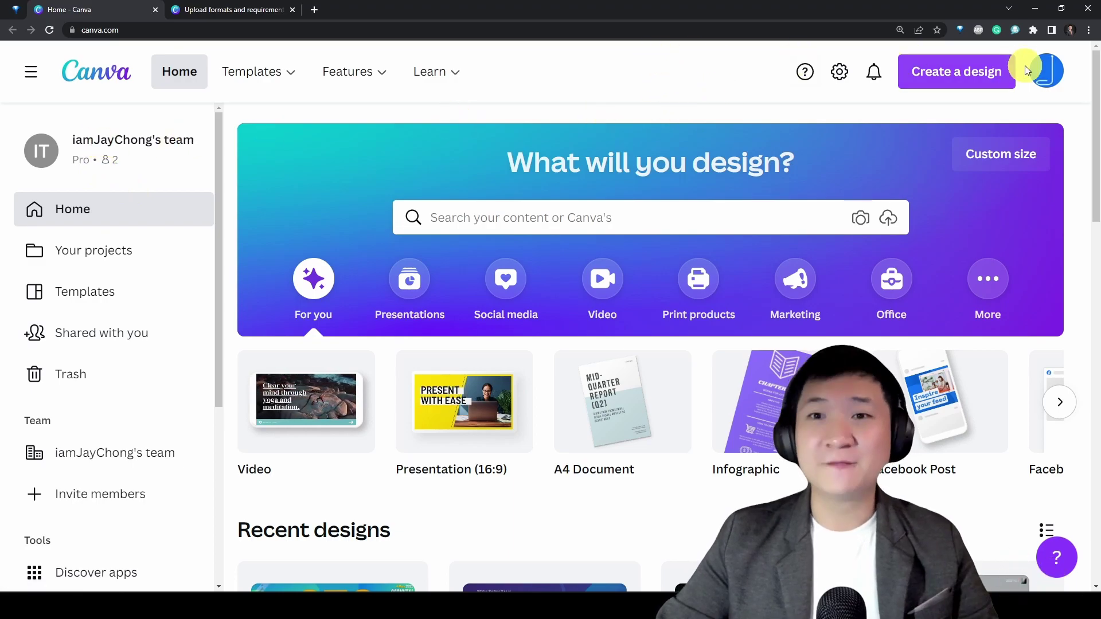
{"action": "left_click", "coordinate": [934, 66]}
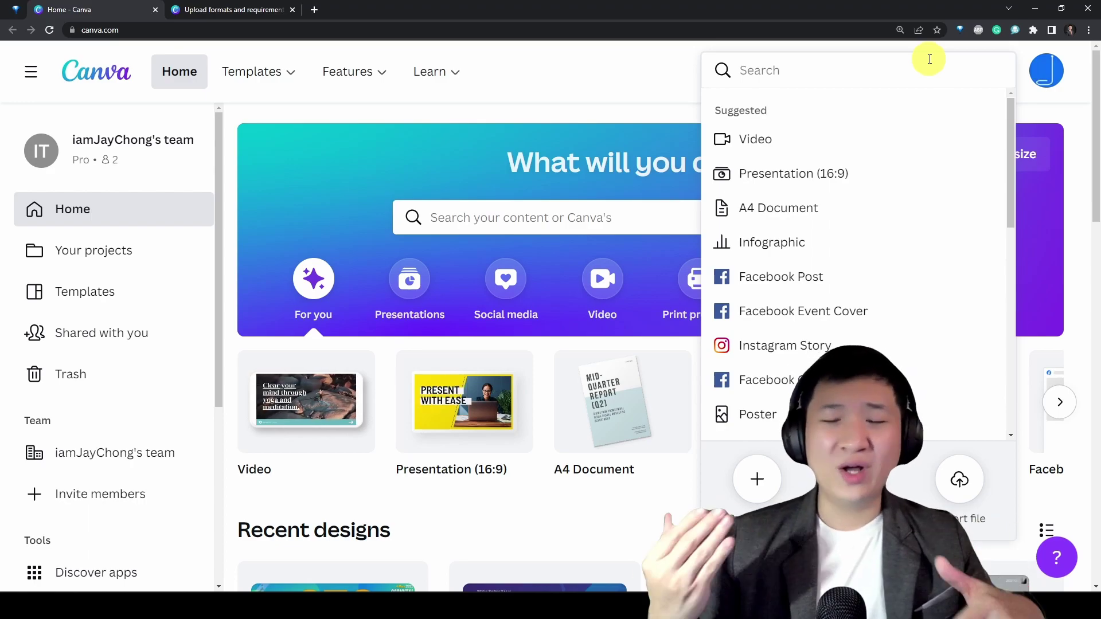
{"action": "left_click", "coordinate": [771, 477]}
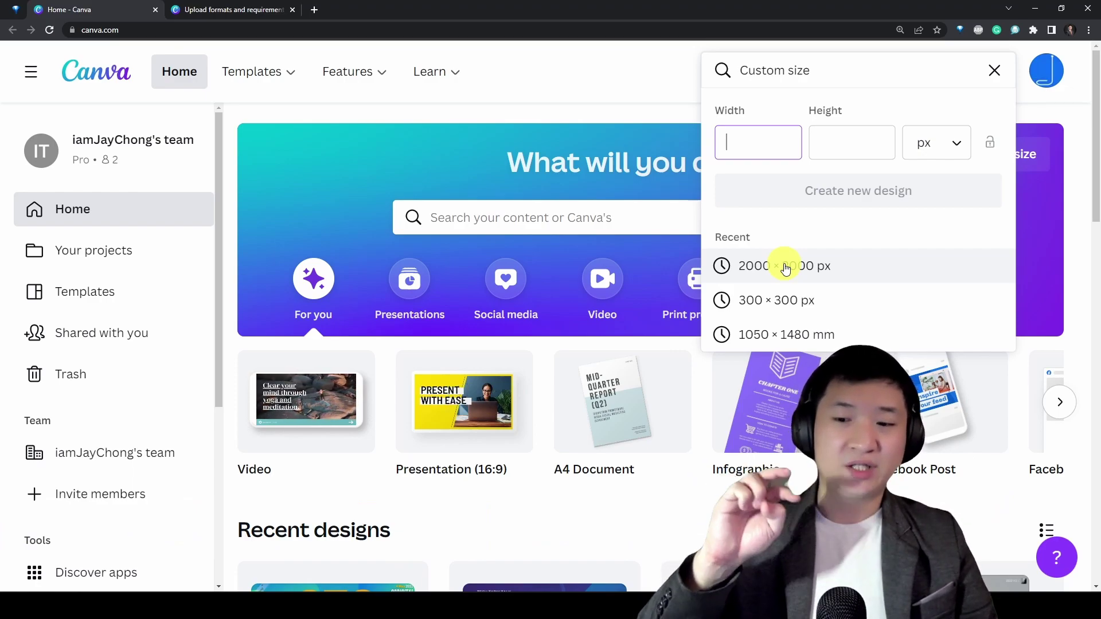
{"action": "left_click", "coordinate": [784, 265]}
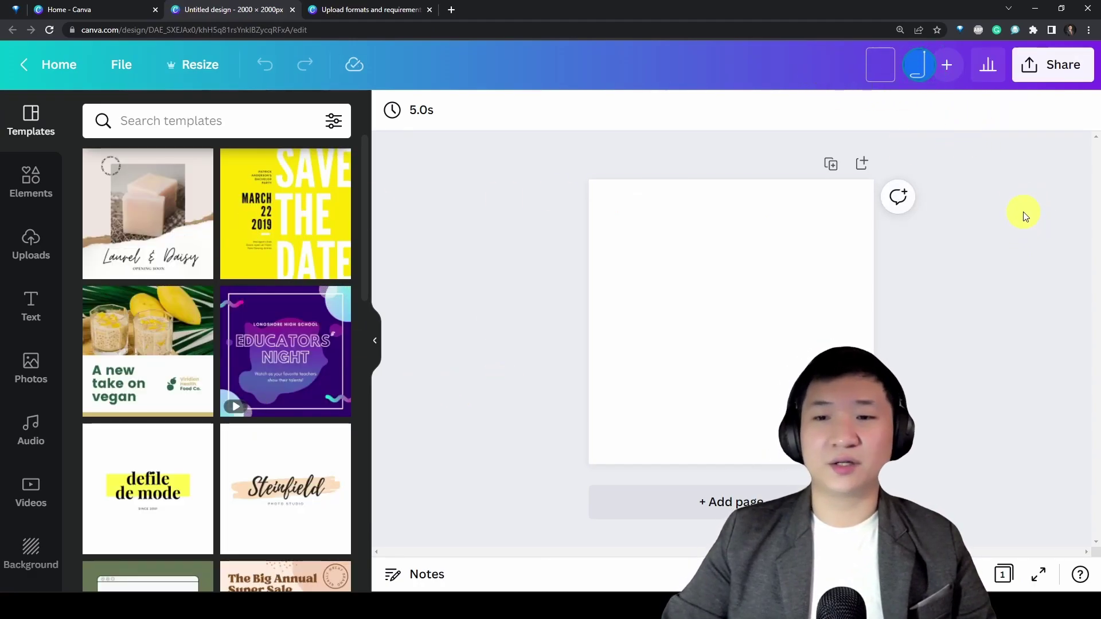
Title the design 'Resize Video Demo', insert and preview the 15.0s uploaded video, then collapse Uploads
{"action": "type", "text": "Resize Video Demo"}
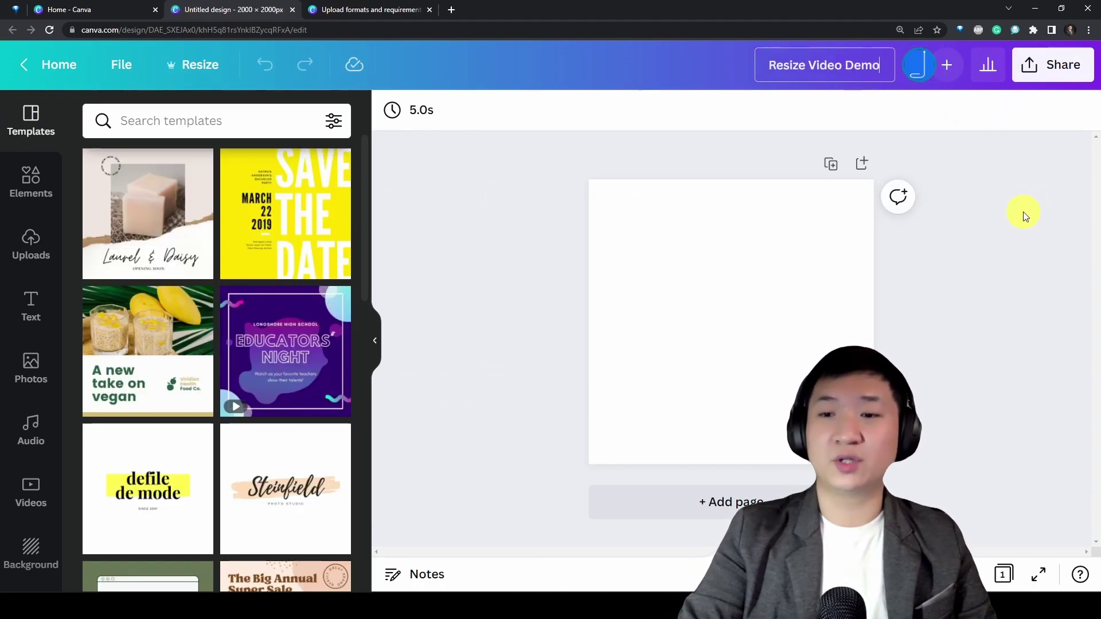
{"action": "left_click", "coordinate": [966, 278]}
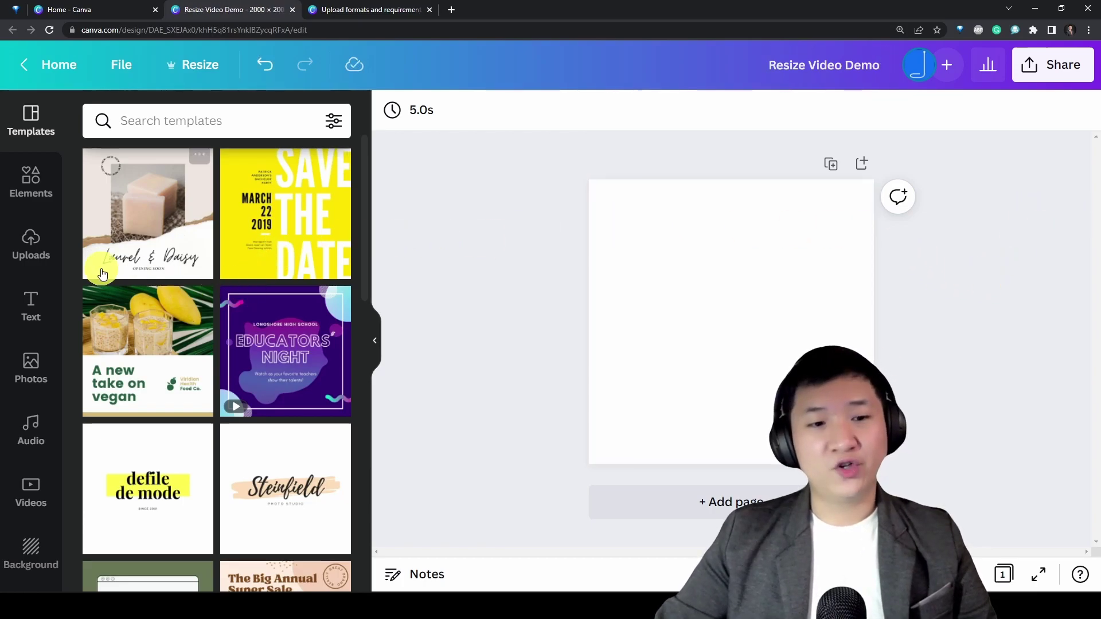
{"action": "left_click", "coordinate": [63, 236]}
{"action": "left_click", "coordinate": [210, 243]}
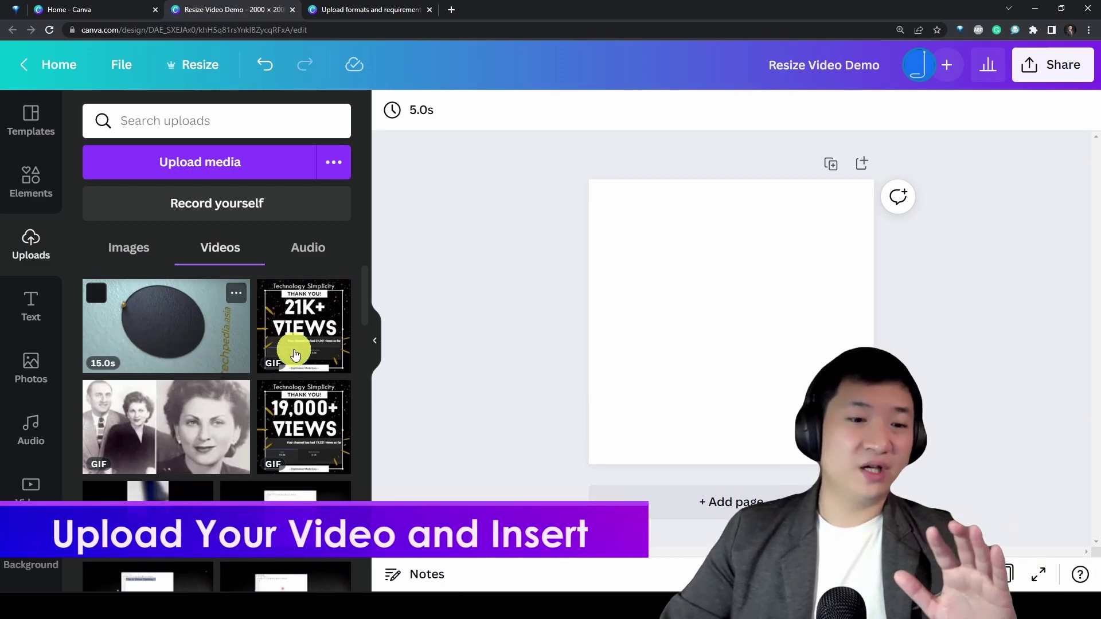
{"action": "left_click", "coordinate": [169, 335]}
{"action": "left_click", "coordinate": [732, 317]}
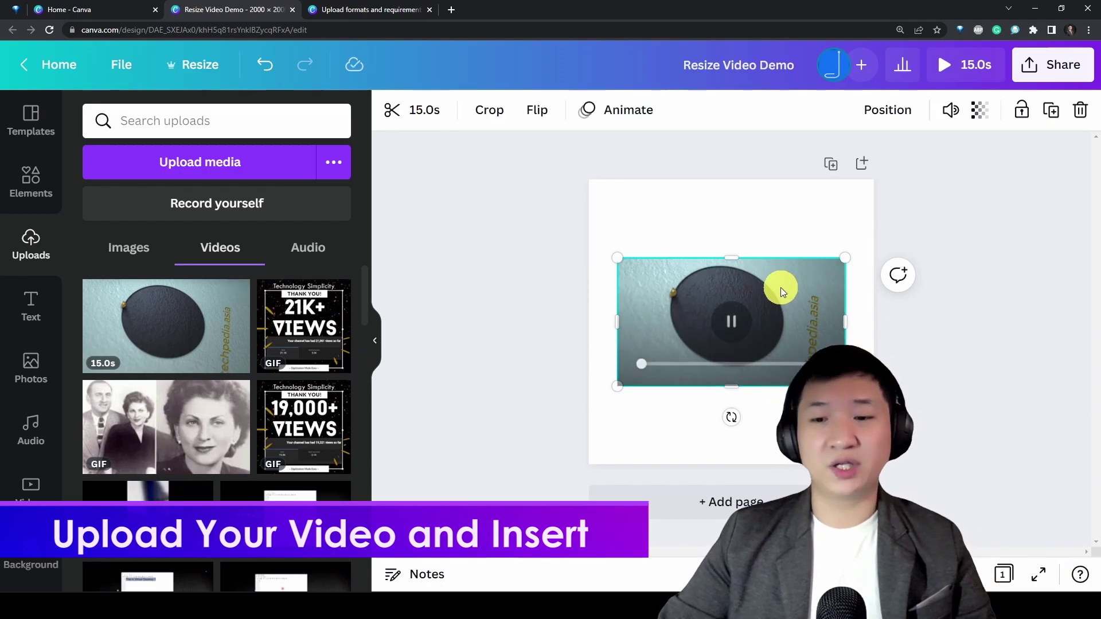
{"action": "left_click", "coordinate": [374, 343]}
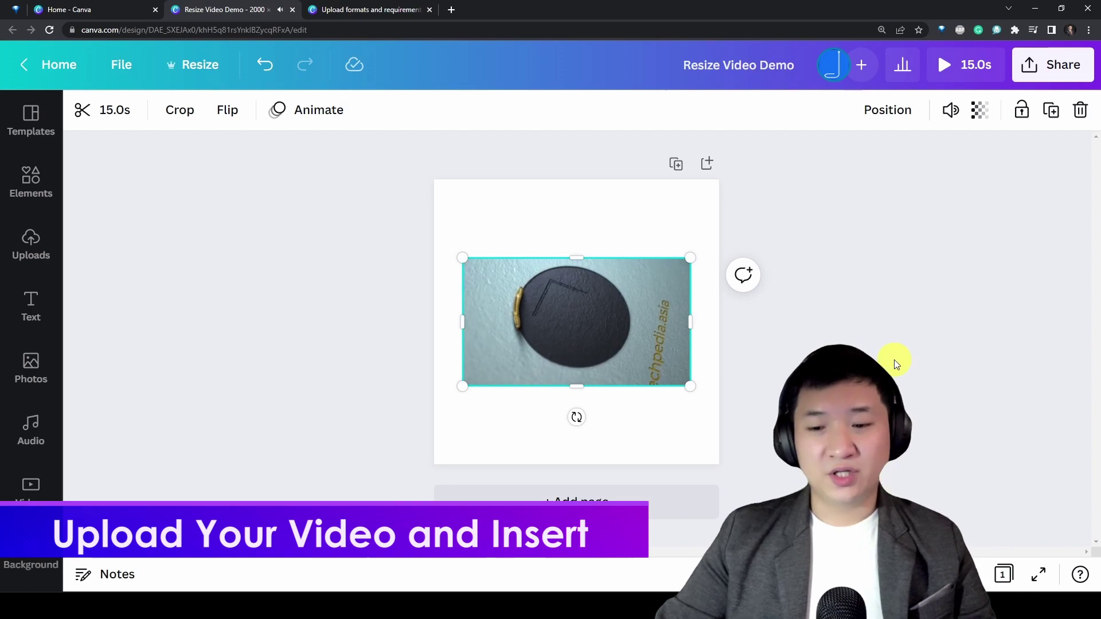
Pause the video, then move and enlarge it to the page width, centred vertically
{"action": "left_click", "coordinate": [576, 324]}
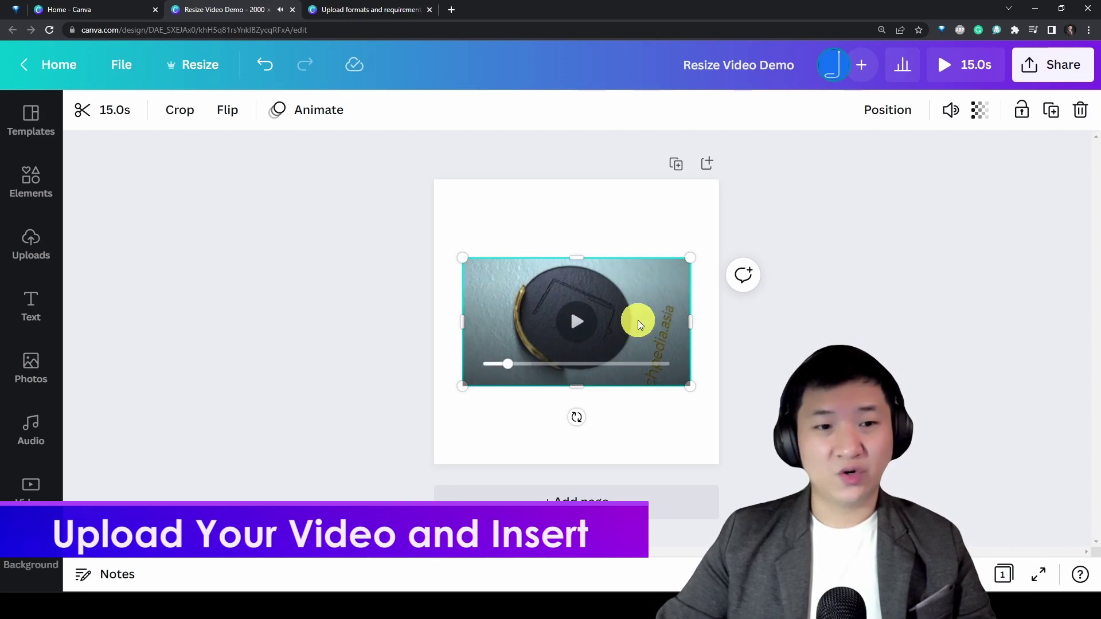
{"action": "left_click_drag", "start_coordinate": [597, 282], "coordinate": [570, 246]}
{"action": "left_click_drag", "start_coordinate": [663, 351], "coordinate": [713, 391]}
{"action": "left_click_drag", "start_coordinate": [674, 273], "coordinate": [668, 295]}
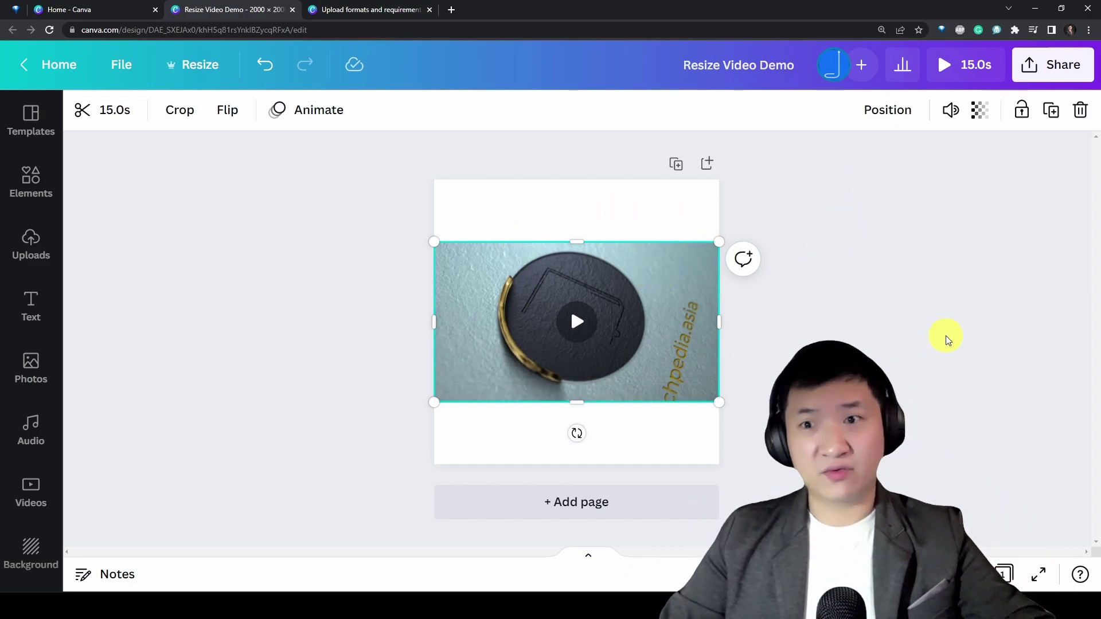
{"action": "left_click", "coordinate": [599, 203]}
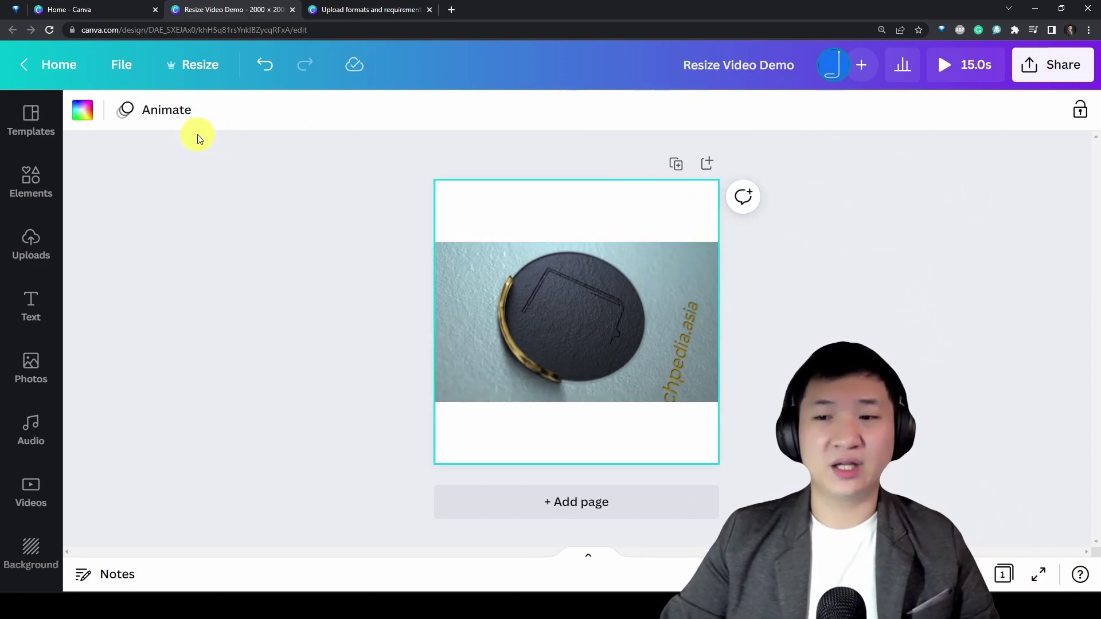
Crop the video's left and right sides, then move it top-left and enlarge it
{"action": "left_click", "coordinate": [680, 277]}
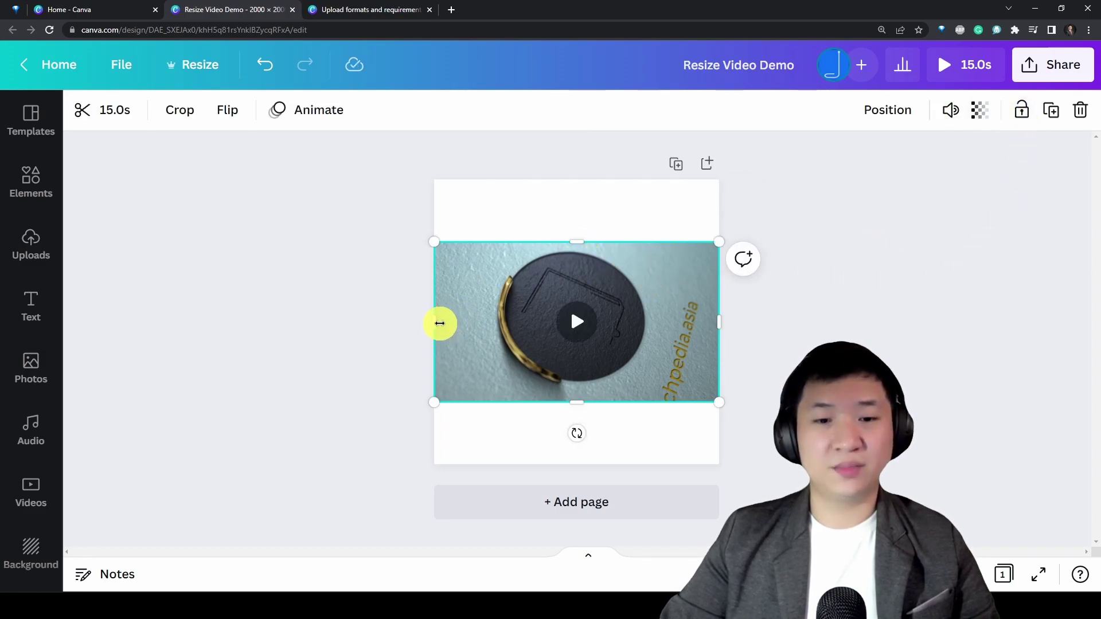
{"action": "left_click_drag", "start_coordinate": [434, 323], "coordinate": [462, 319]}
{"action": "left_click_drag", "start_coordinate": [717, 315], "coordinate": [673, 319]}
{"action": "left_click_drag", "start_coordinate": [528, 265], "coordinate": [501, 207]}
{"action": "left_click_drag", "start_coordinate": [649, 333], "coordinate": [715, 384]}
{"action": "left_click_drag", "start_coordinate": [565, 321], "coordinate": [564, 355]}
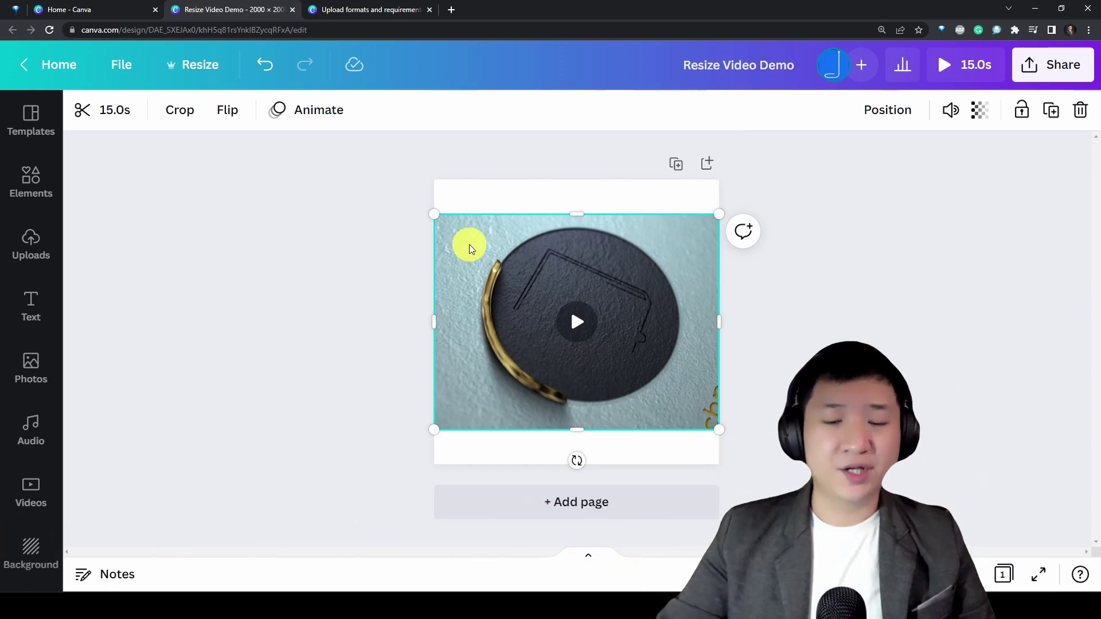
Crop more off both sides and enlarge the video from its corner to cover the page
{"action": "left_click_drag", "start_coordinate": [439, 321], "coordinate": [457, 320]}
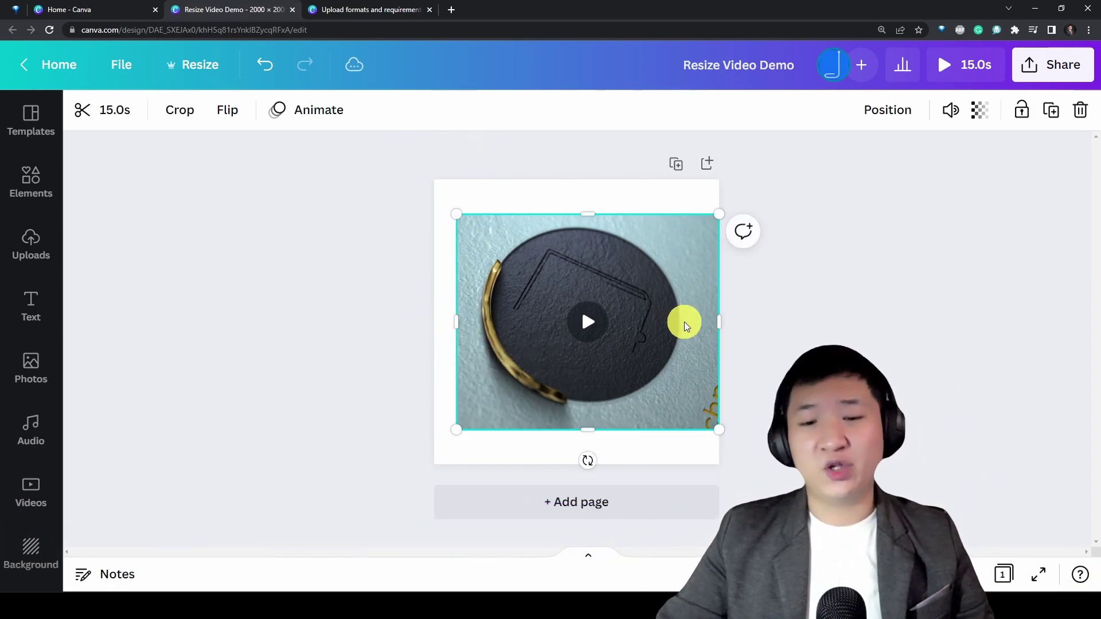
{"action": "left_click_drag", "start_coordinate": [720, 320], "coordinate": [711, 320]}
{"action": "left_click_drag", "start_coordinate": [558, 287], "coordinate": [536, 256]}
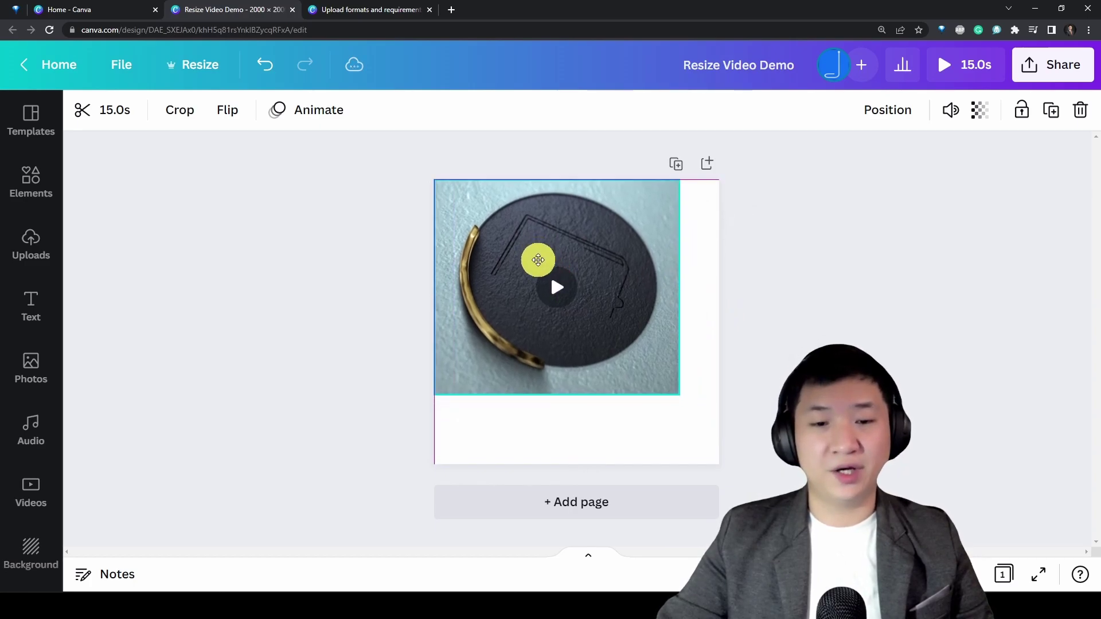
{"action": "left_click_drag", "start_coordinate": [693, 393], "coordinate": [757, 472]}
{"action": "left_click_drag", "start_coordinate": [622, 409], "coordinate": [607, 405]}
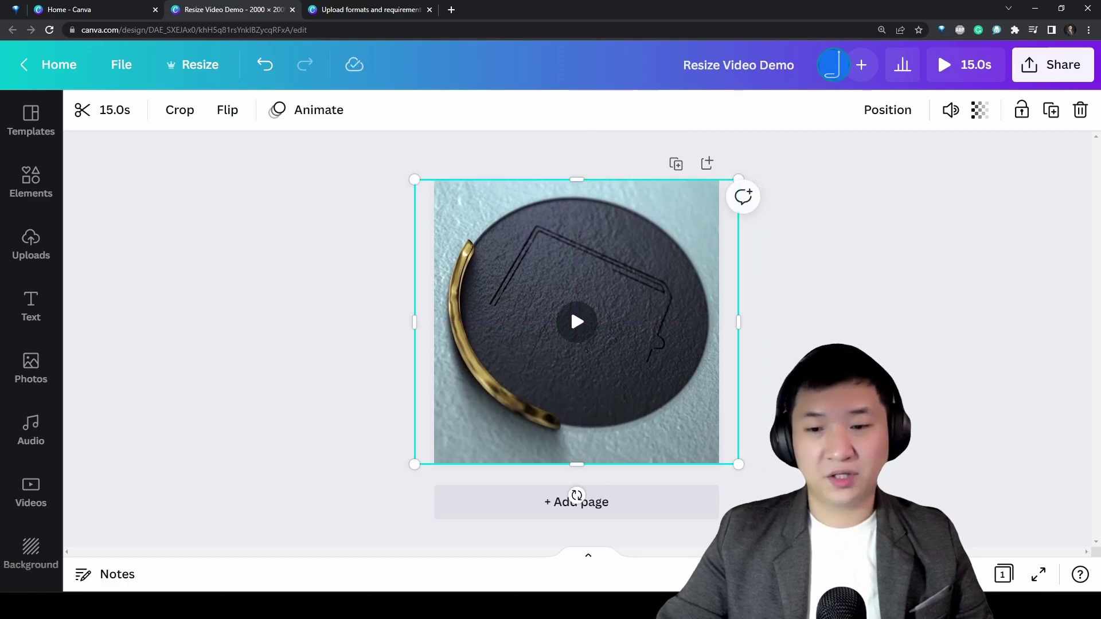
{"action": "left_click", "coordinate": [588, 322]}
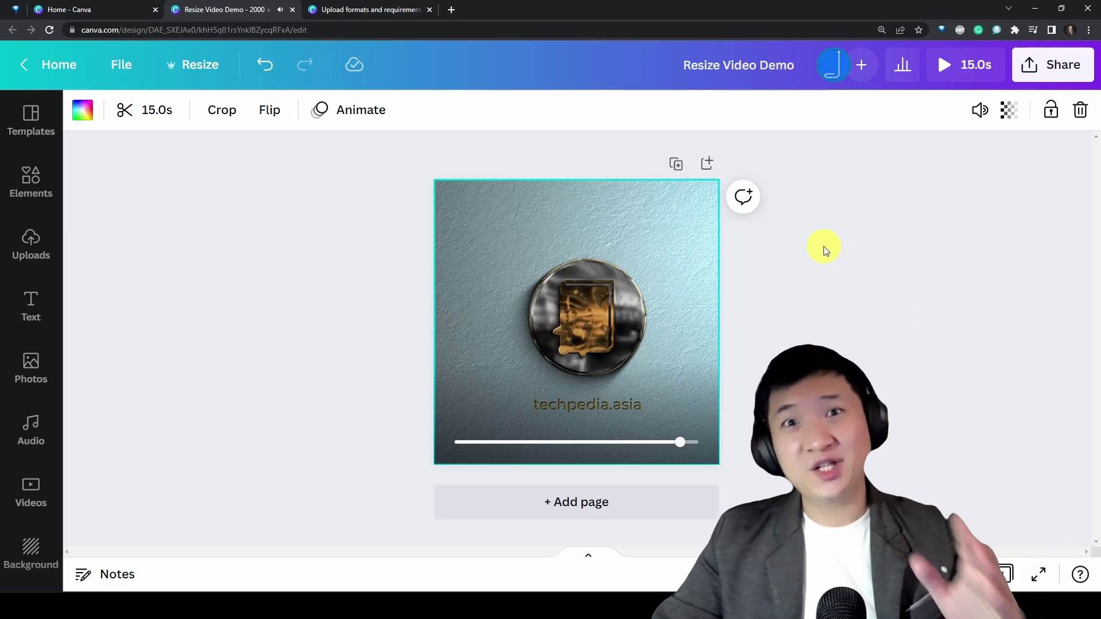
{"action": "left_click", "coordinate": [882, 289]}
{"action": "left_click", "coordinate": [644, 203]}
{"action": "left_click", "coordinate": [155, 109]}
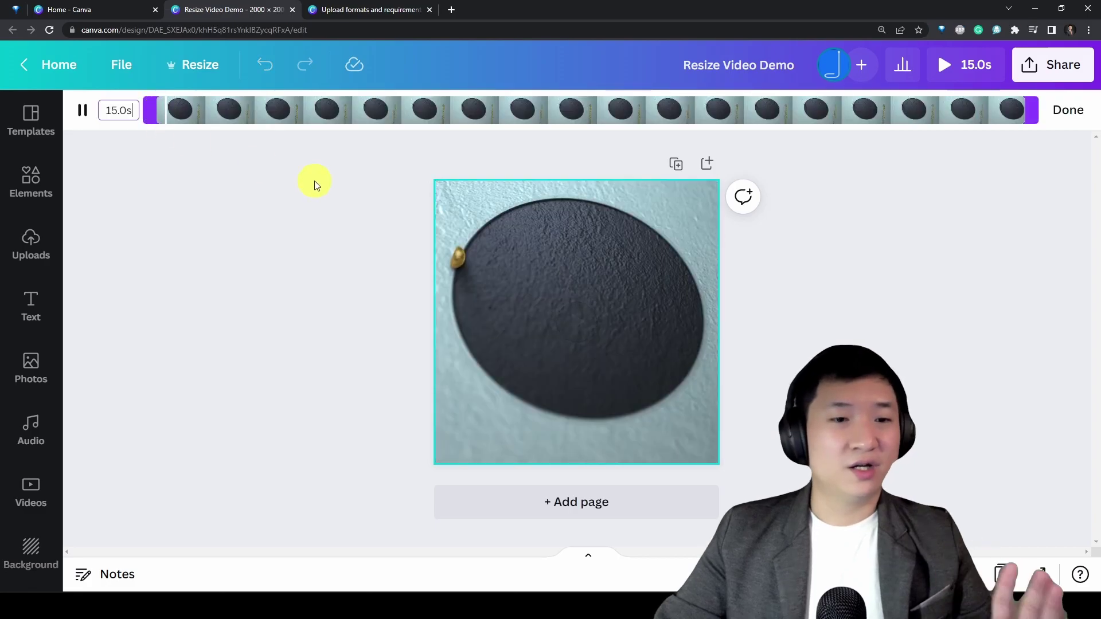
{"action": "left_click", "coordinate": [82, 109]}
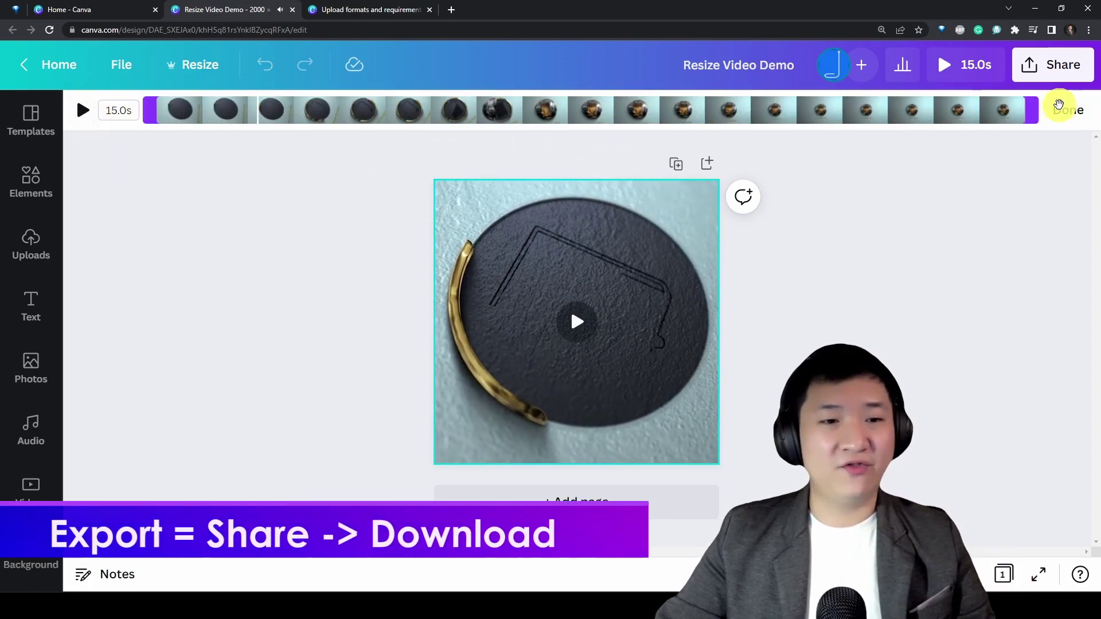
{"action": "left_click", "coordinate": [1069, 111]}
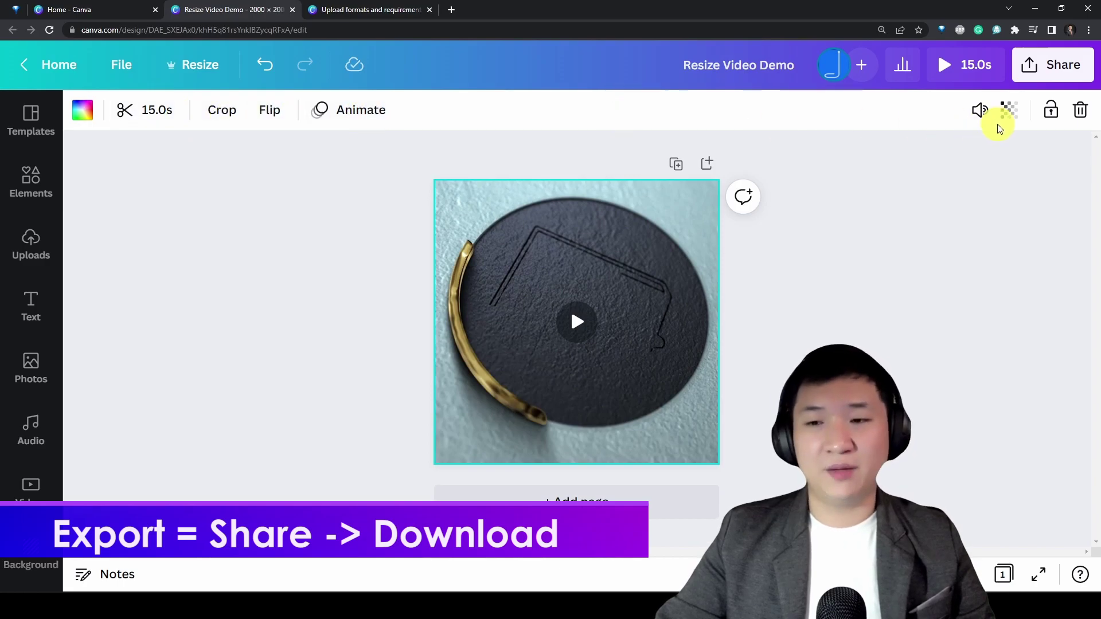
Download the design as an MP4 Video from the Share menu
{"action": "left_click", "coordinate": [1059, 73]}
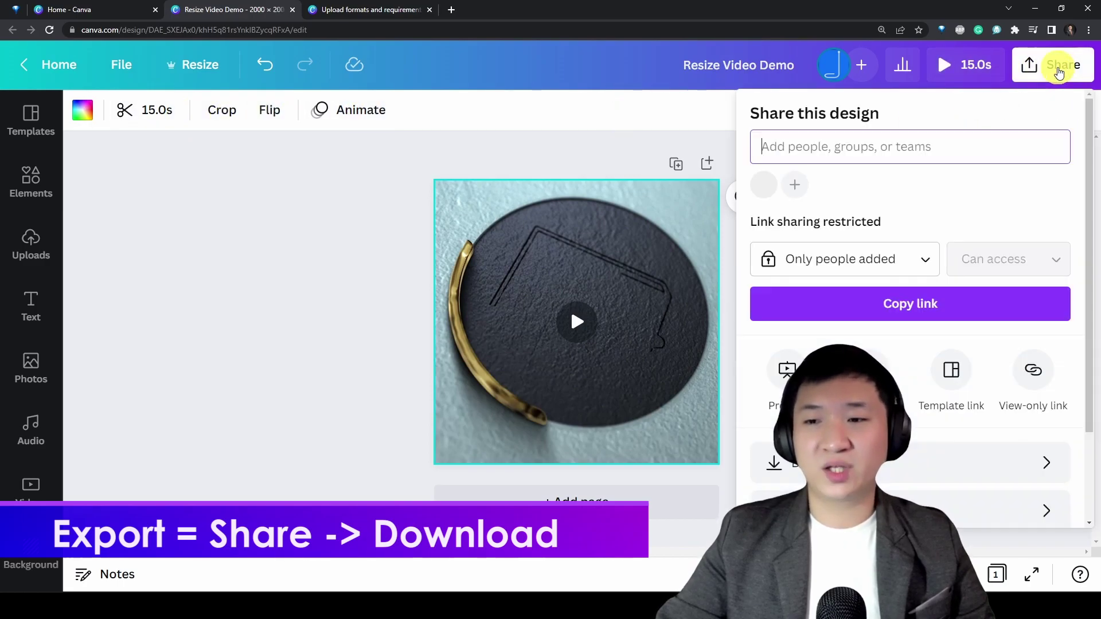
{"action": "scroll", "coordinate": [976, 344], "scroll_direction": "down", "scroll_amount": 2}
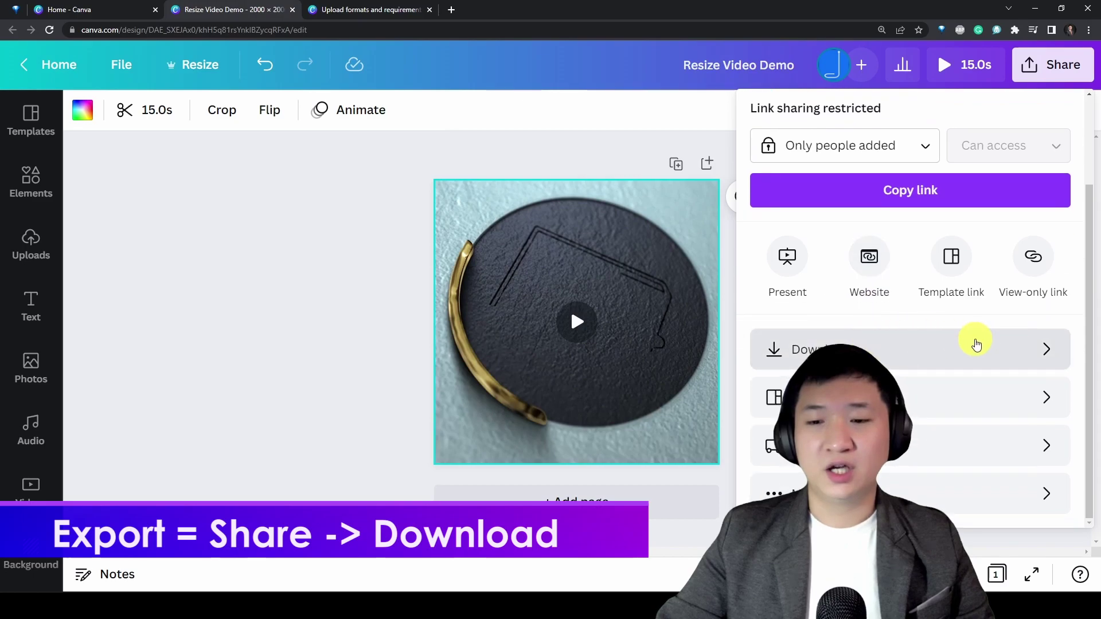
{"action": "left_click", "coordinate": [981, 344]}
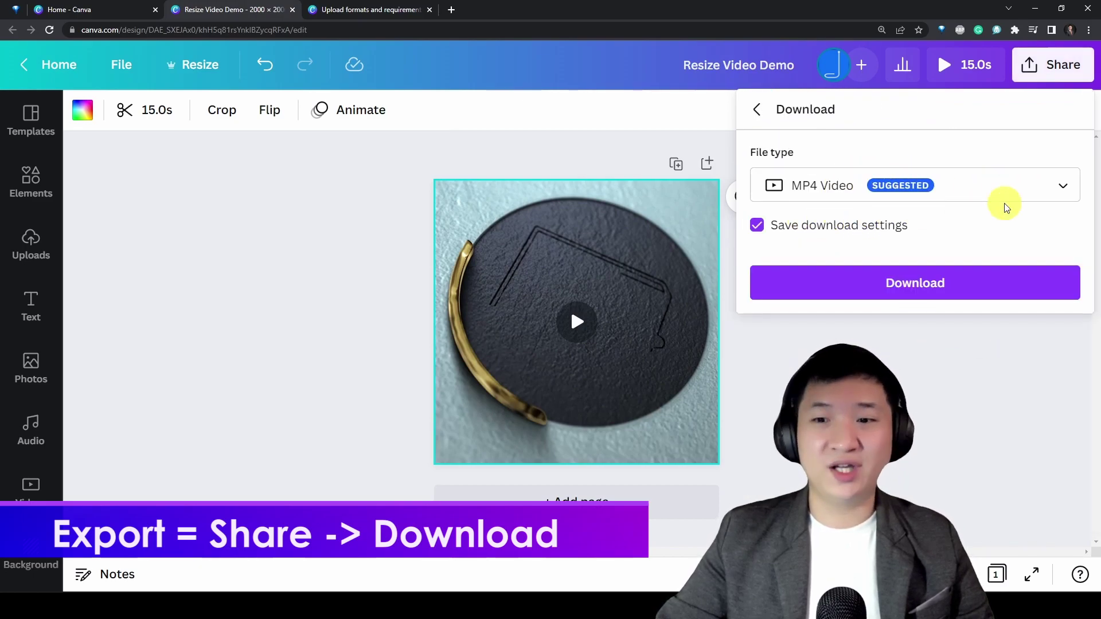
{"action": "left_click", "coordinate": [943, 290]}
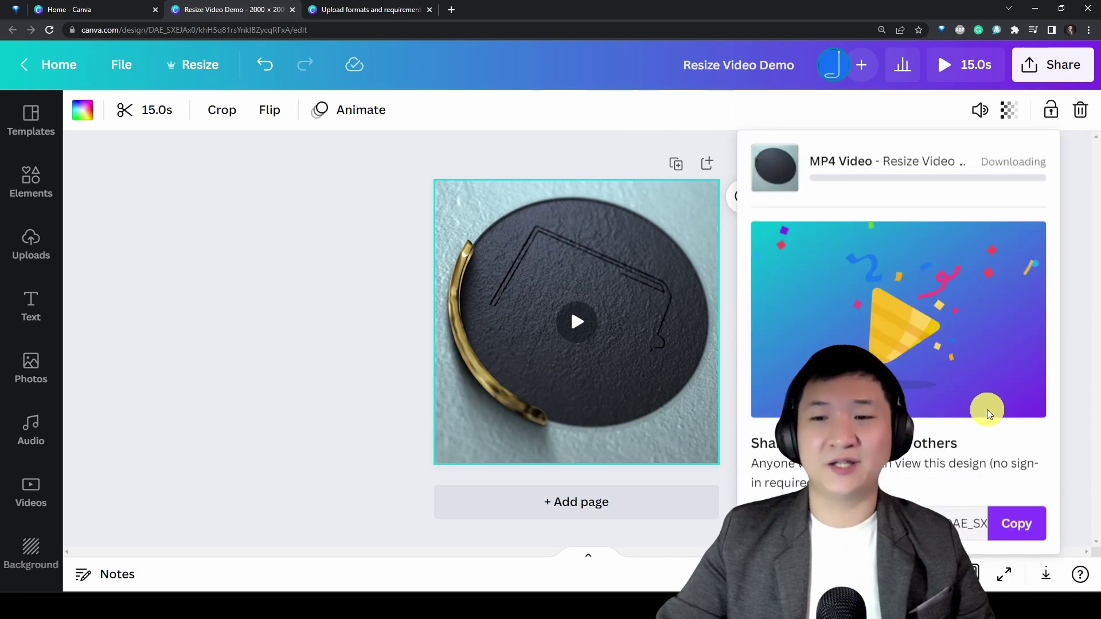